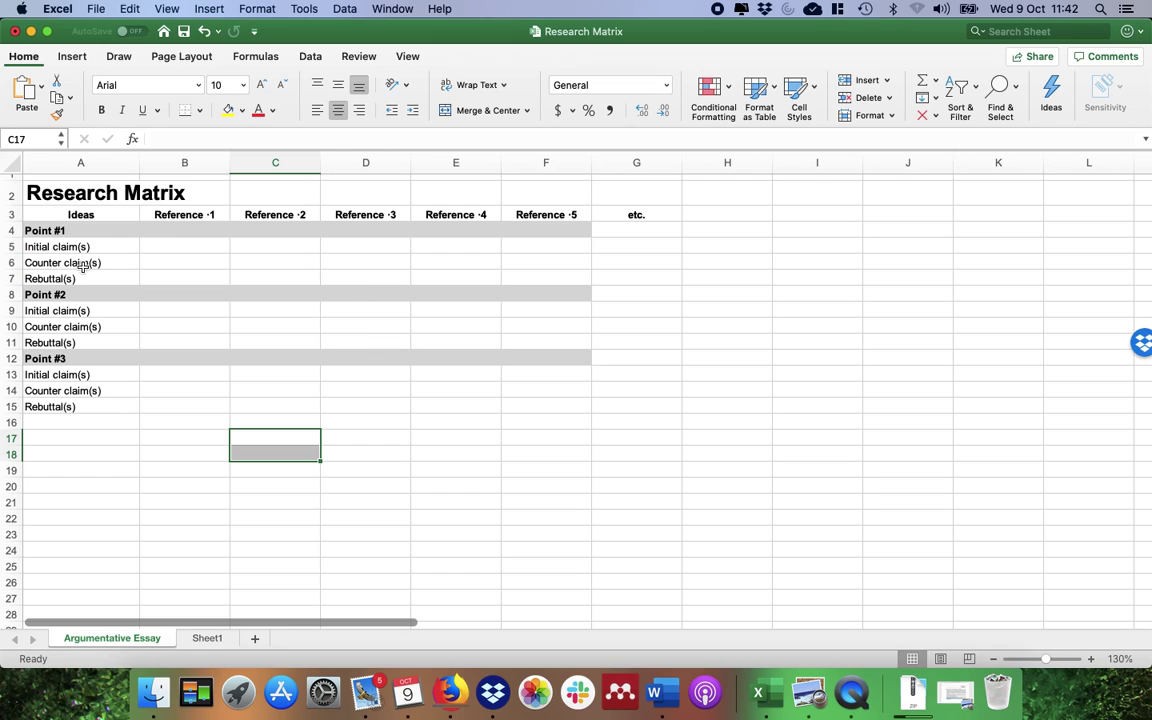
- Enter the citation '(Ellis, 2014, p.4)' in cell B5 under Reference 1
left_click(181, 246)
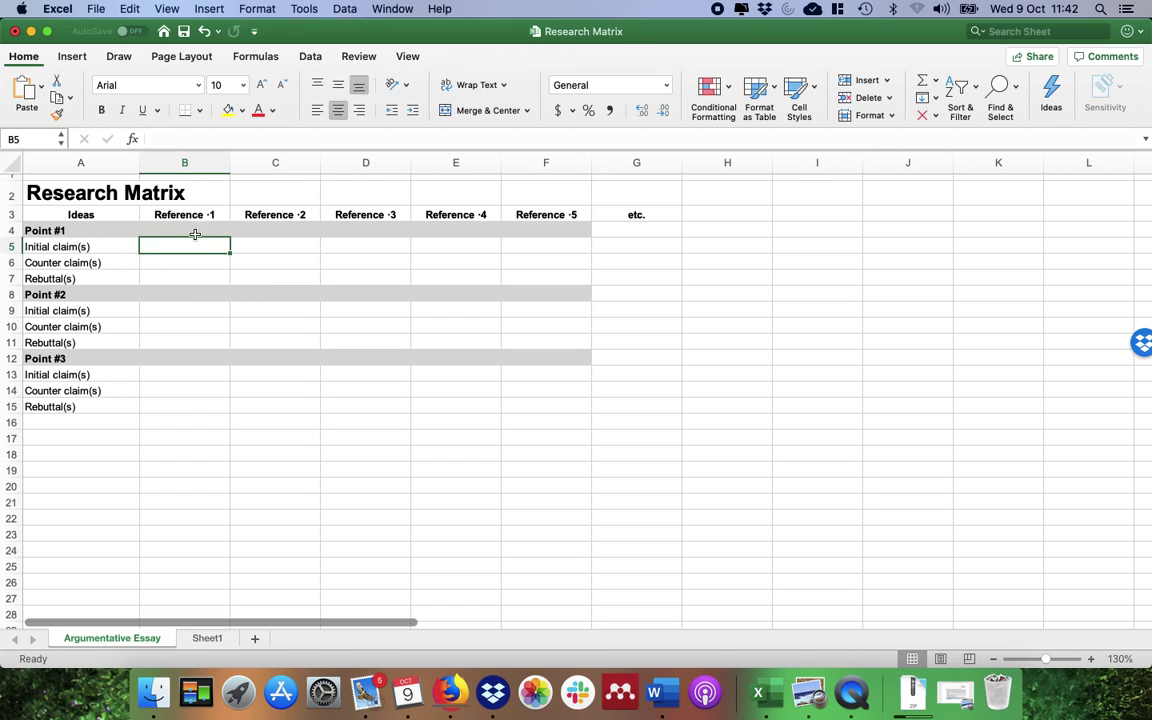
left_click(245, 260)
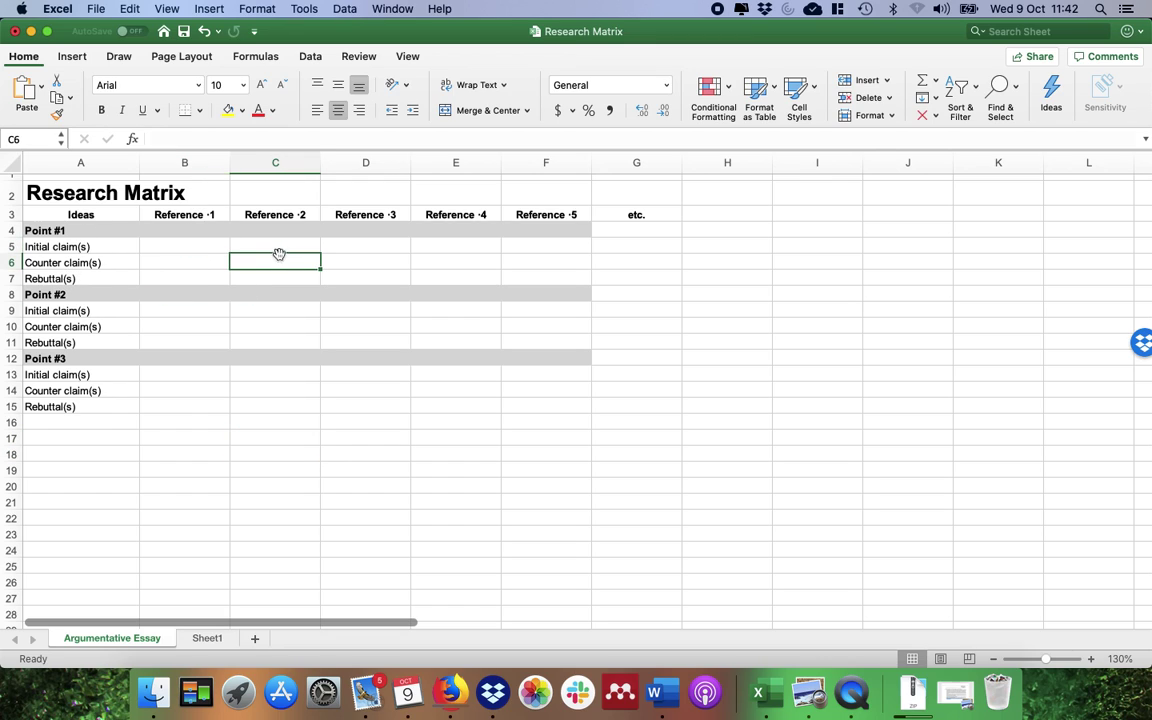
left_click(178, 246)
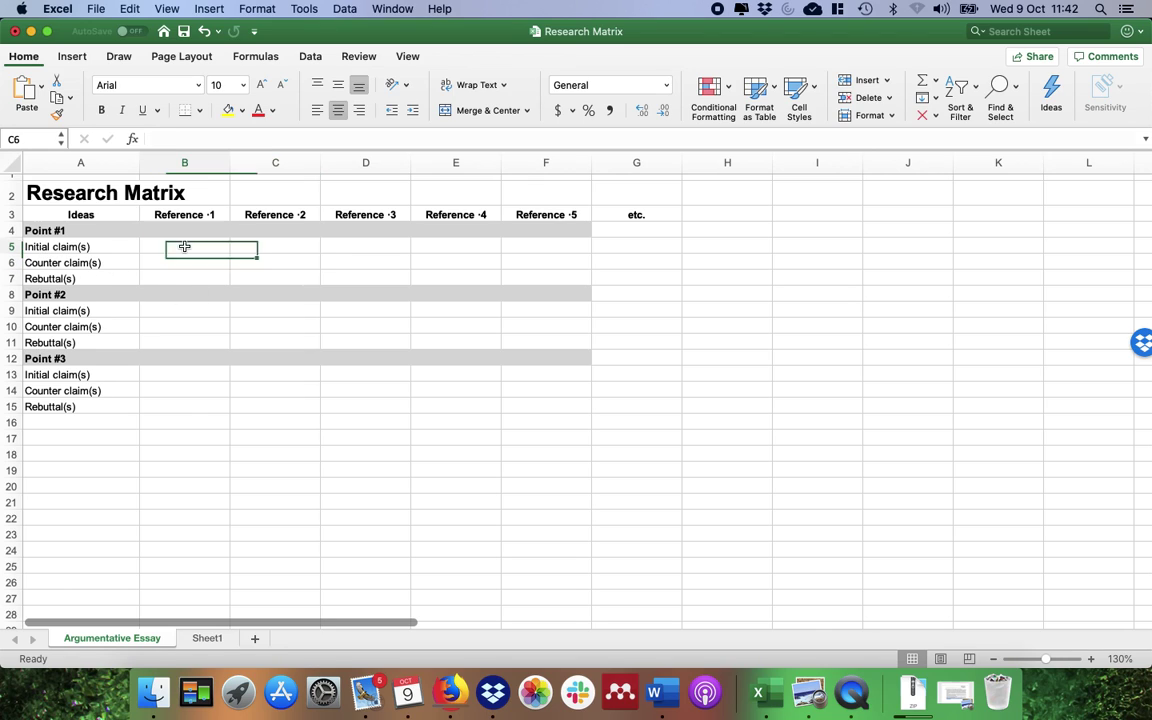
type("(")
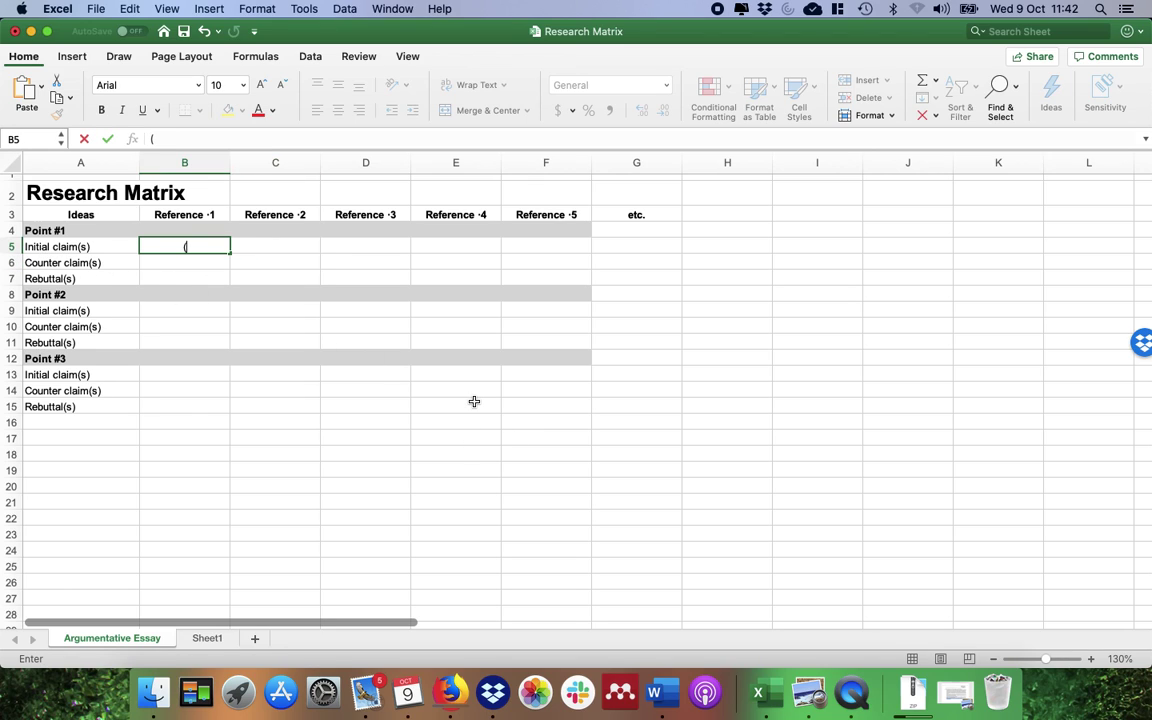
type("Ellis,")
type(" 2014,")
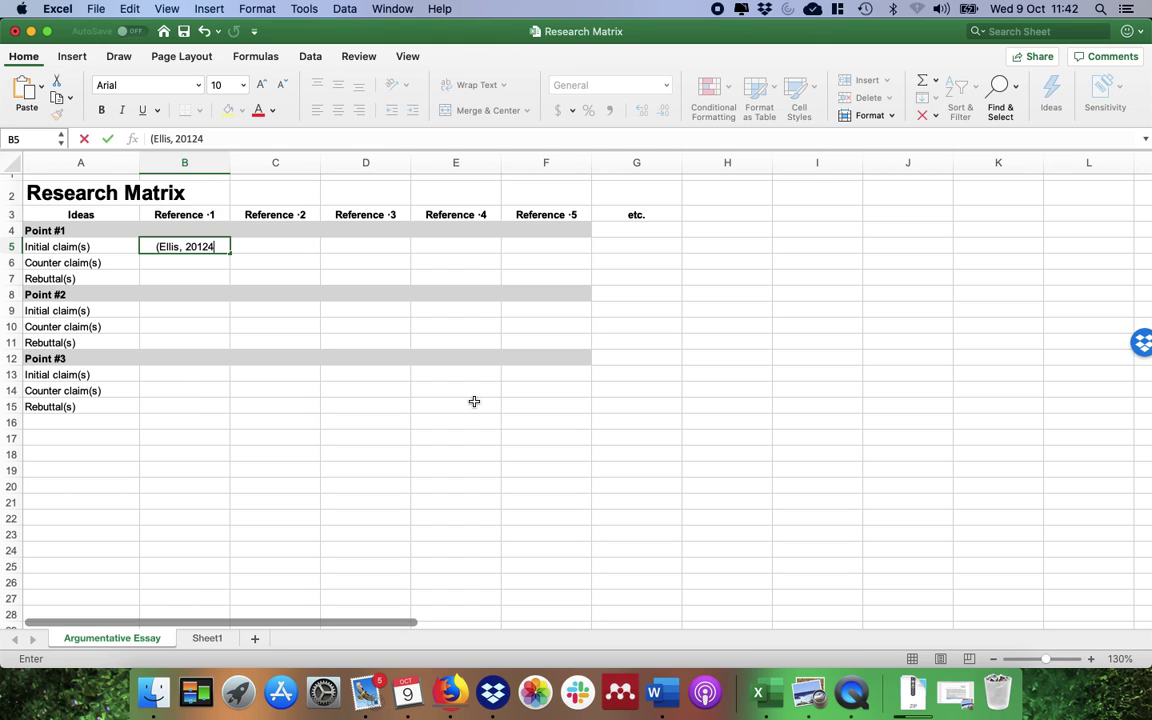
type(" p.4)")
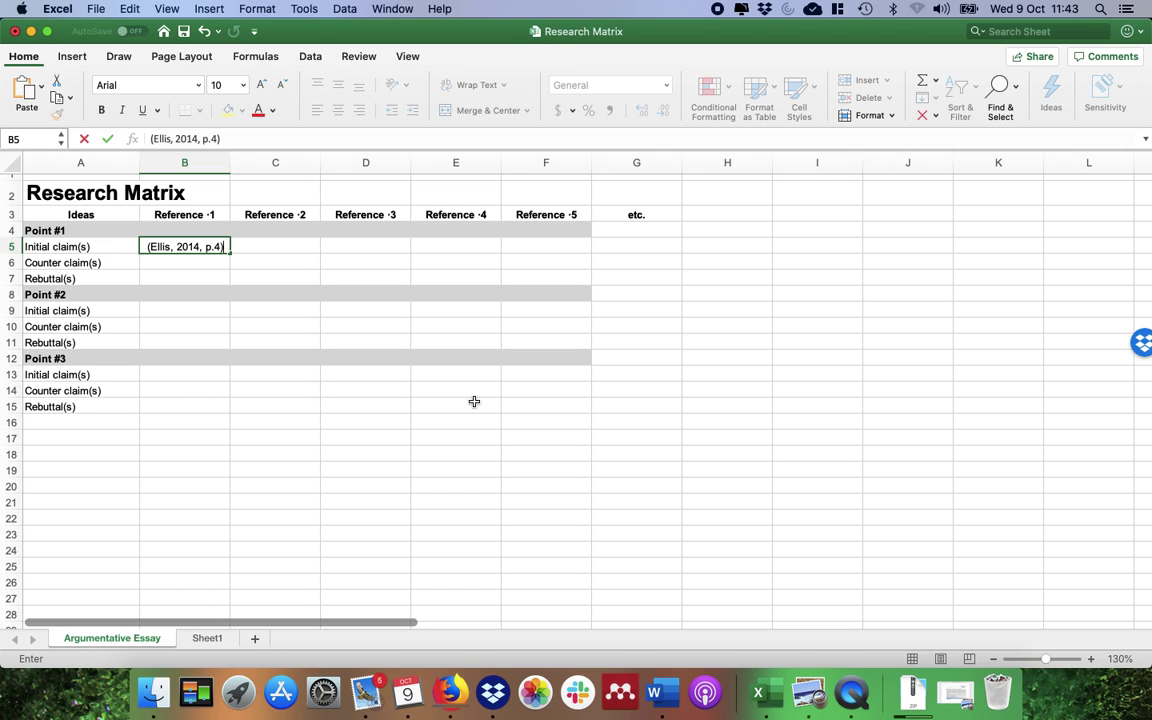
key("Return")
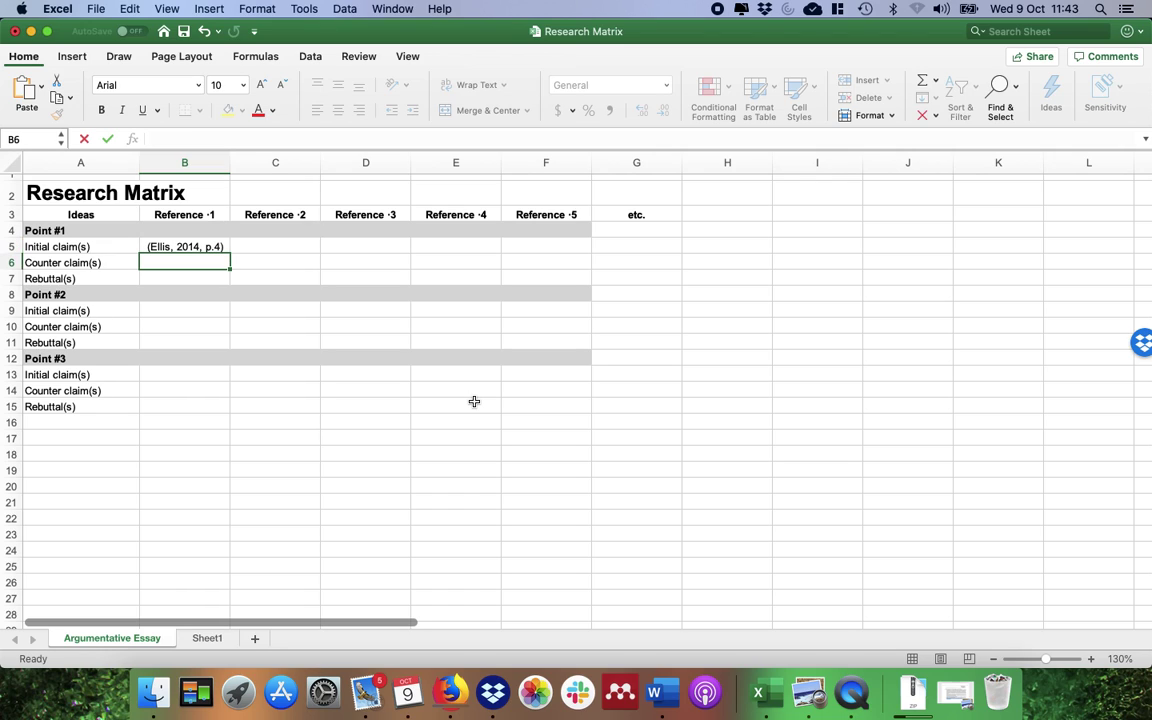
- Copy the '(Ellis, 2014, p.4)' citation from B5 over the Reference 1 header in B3
left_click(191, 246)
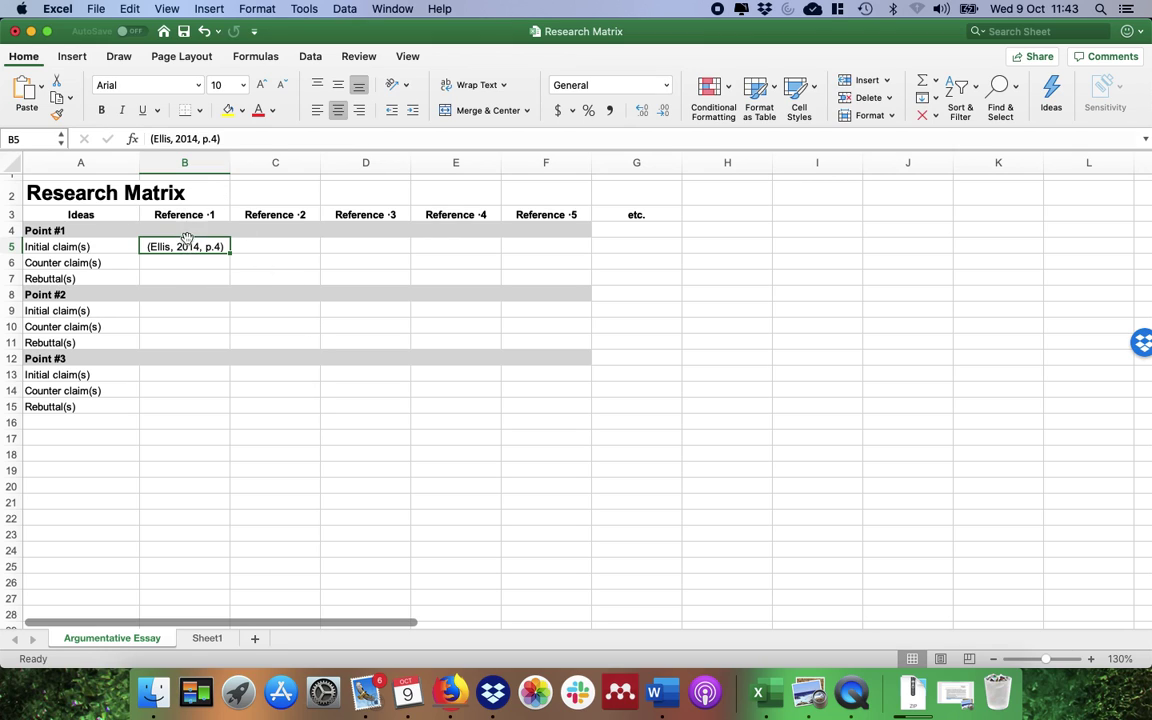
key("super+c")
left_click(187, 214)
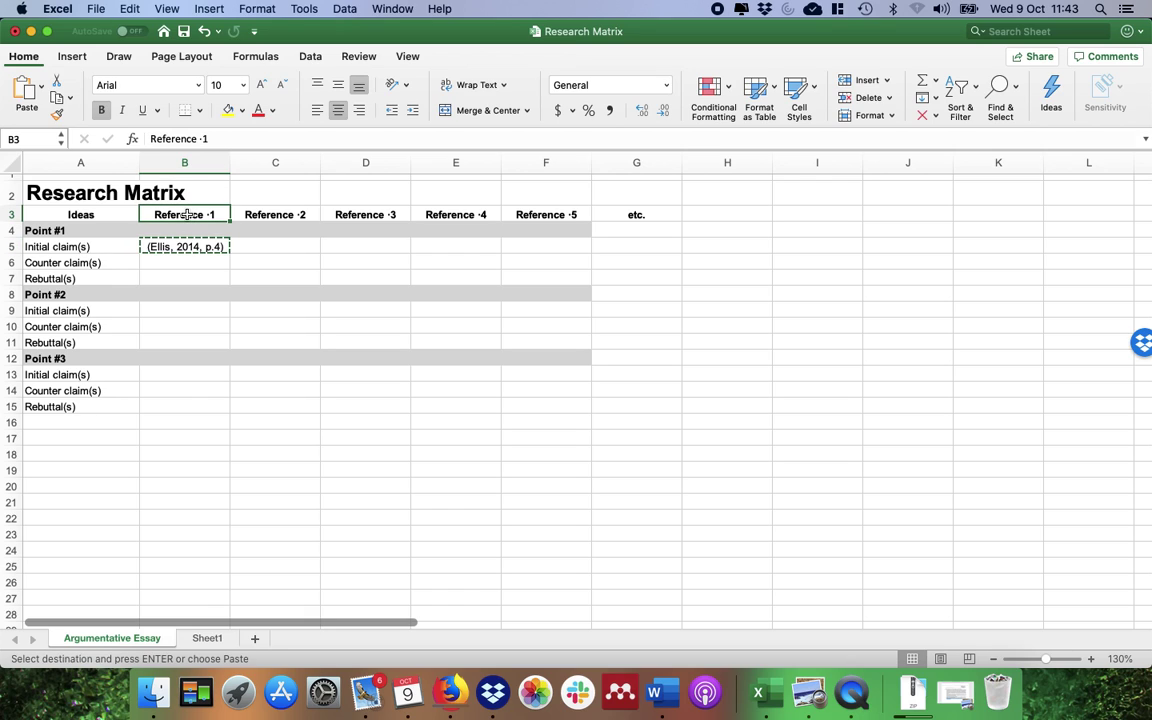
key("super+v")
left_click(186, 261)
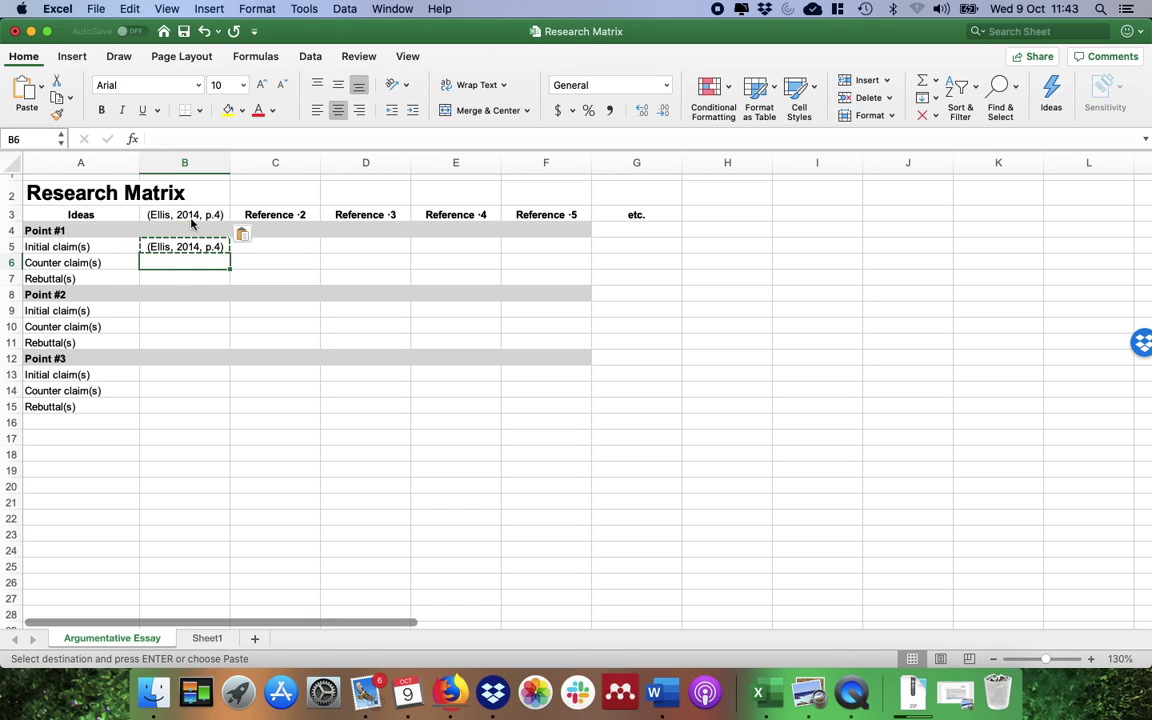
left_click(161, 247)
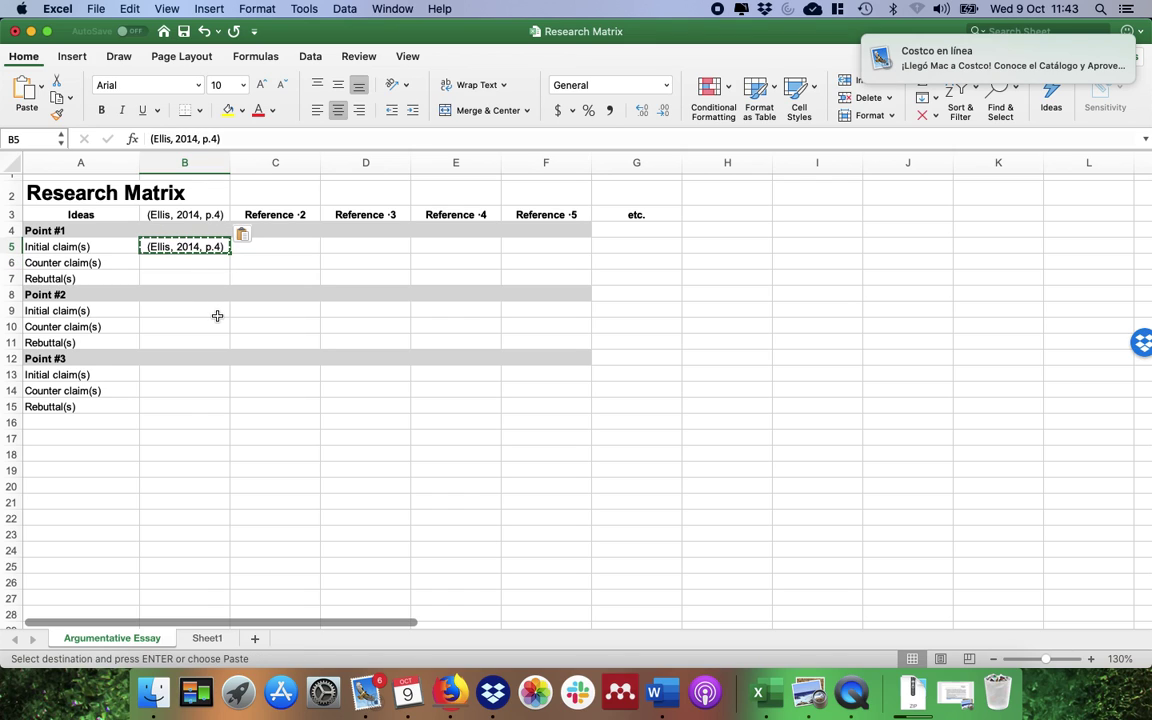
- Replace B5's content with 'specific idea (include a short phrase)', fixing typos along the way
type("ide3")
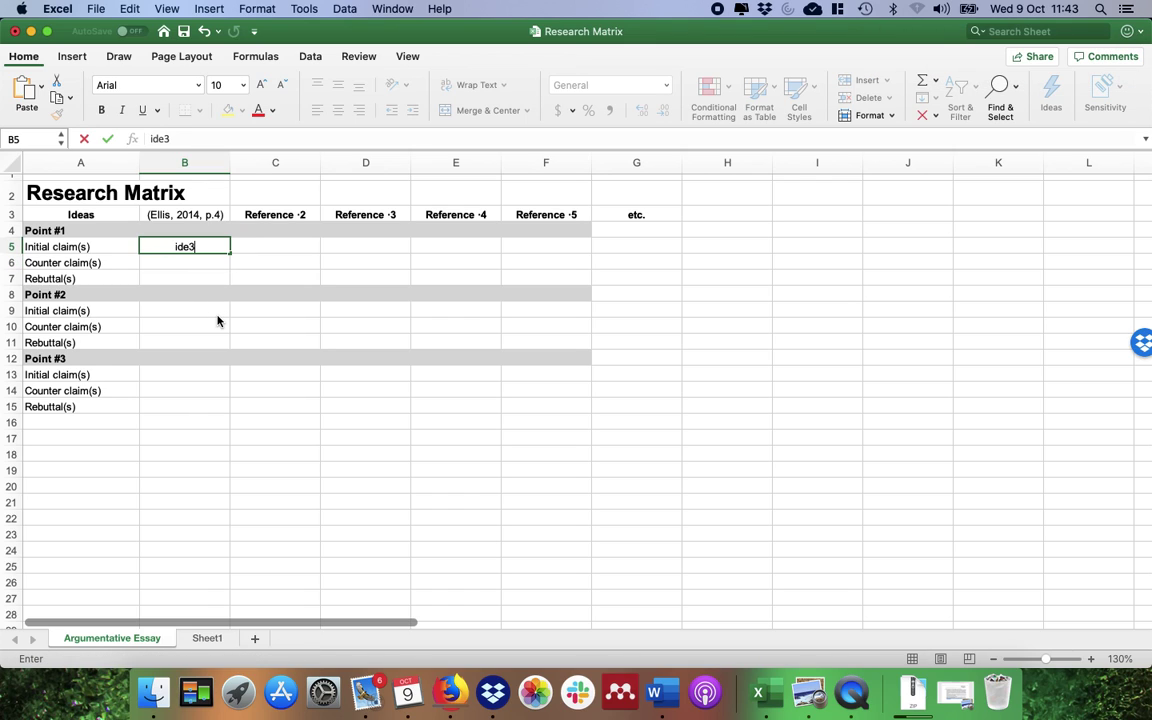
key("BackSpace")
type("specific idea")
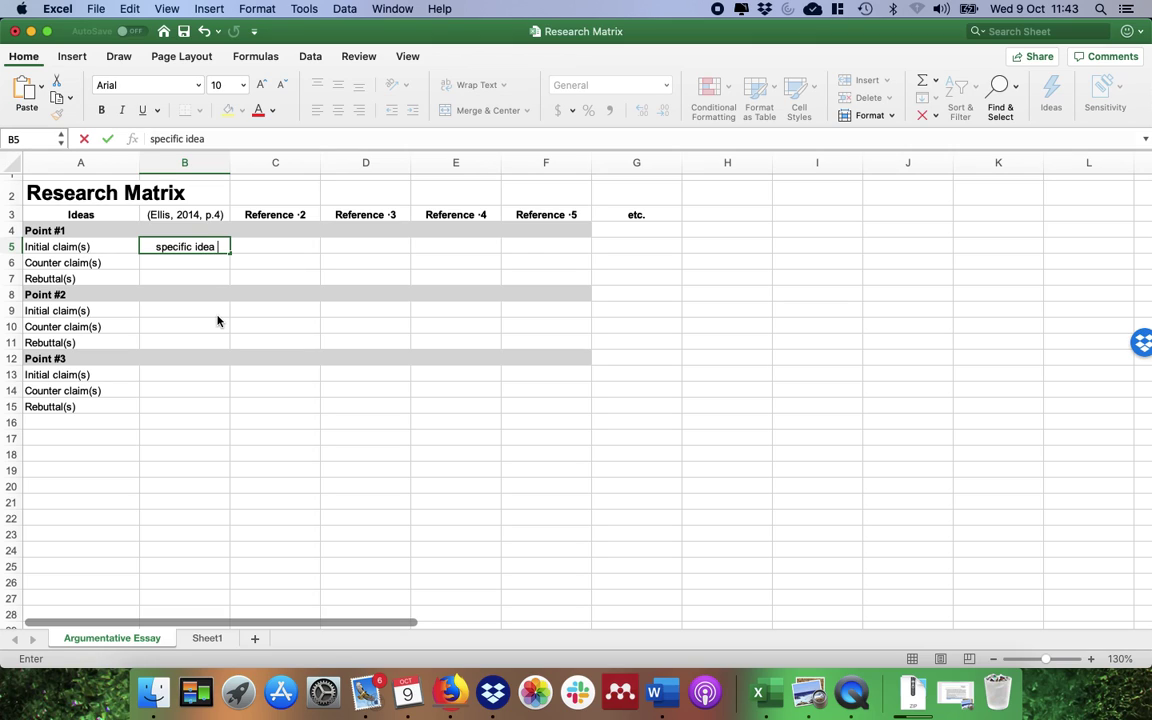
type(" (include a phrase")
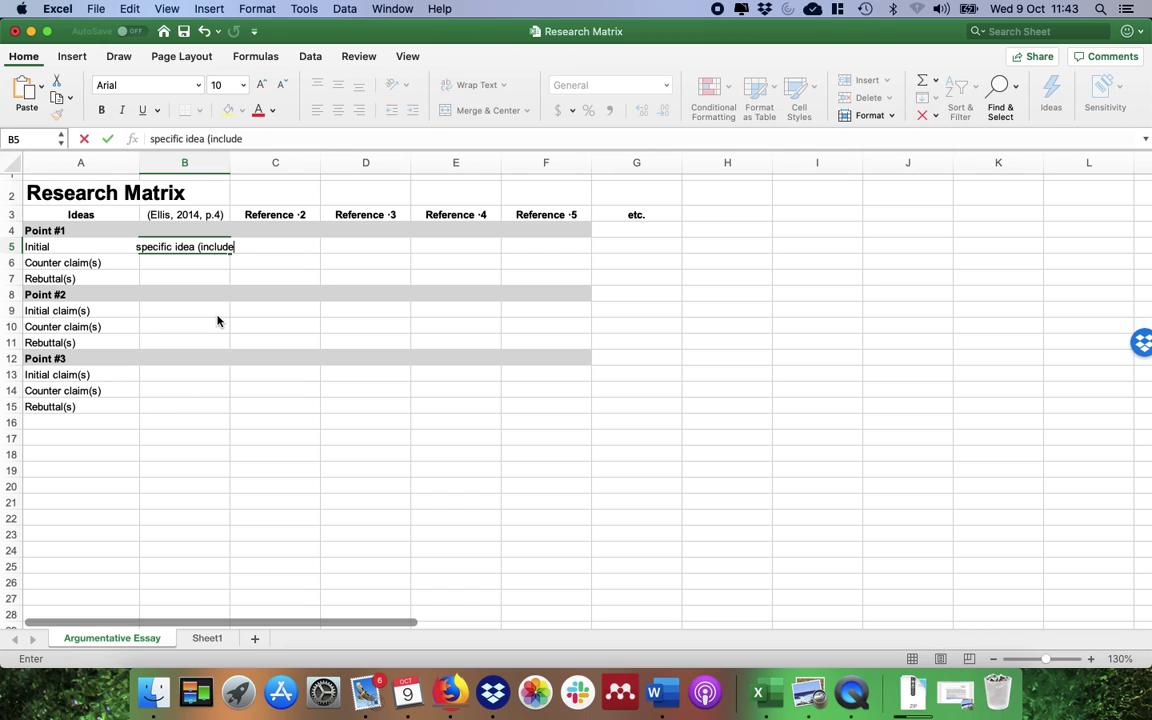
key("BackSpace")
key("BackSpace")
key("BackSpace")
key("BackSpace")
key("BackSpace")
key("BackSpace")
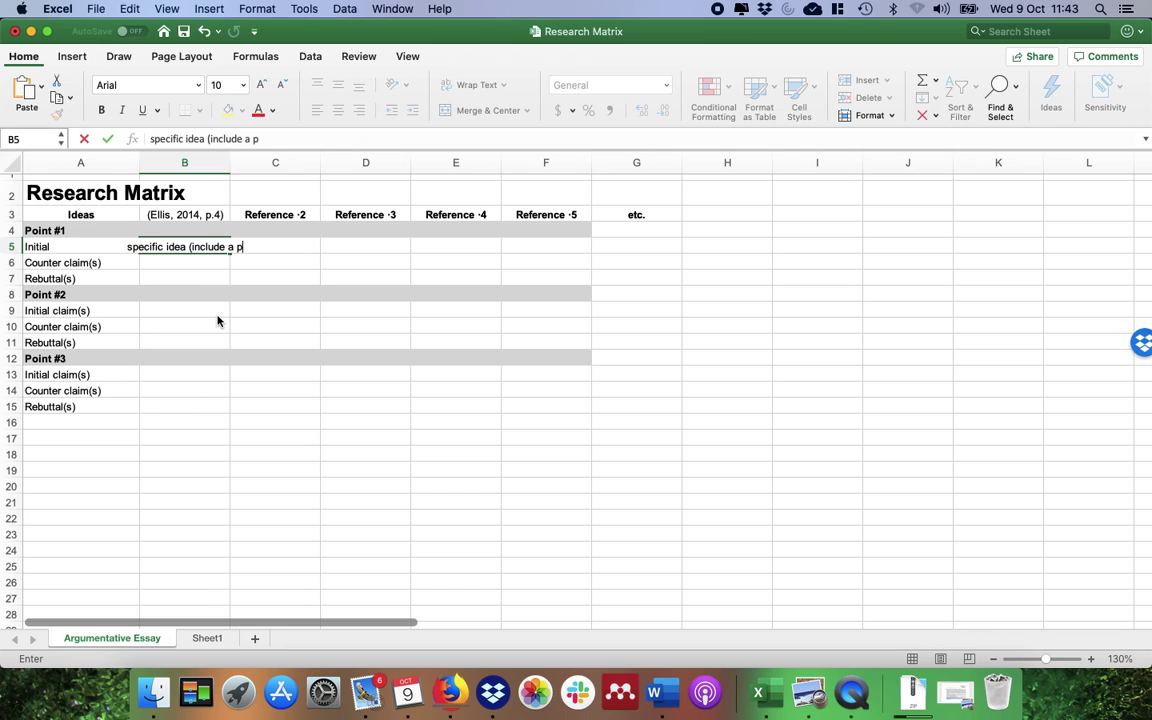
type("shrt")
key("BackSpace")
key("BackSpace")
type("ort")
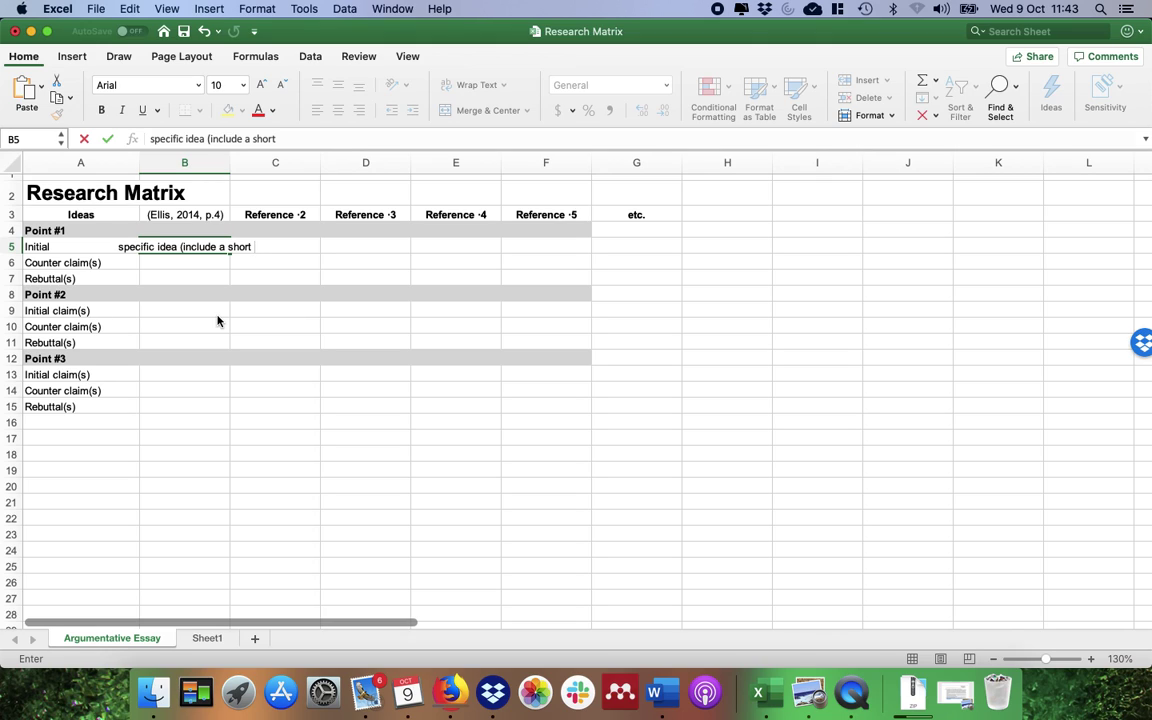
type("phrase)")
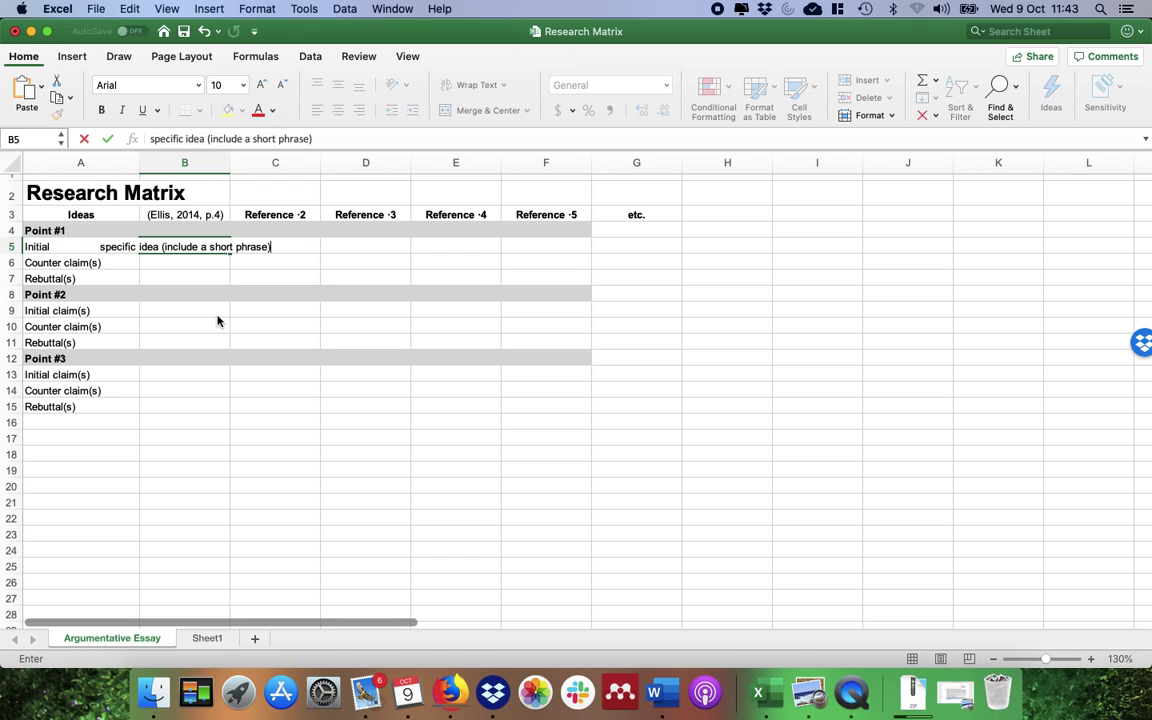
key("Return")
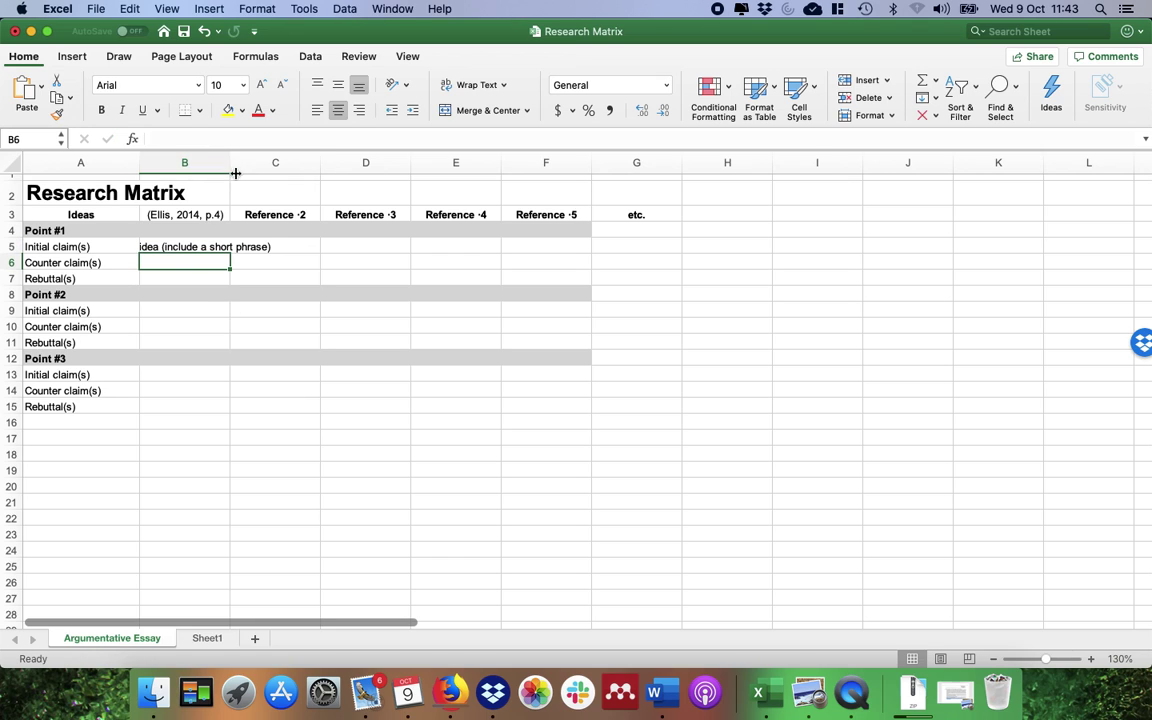
- Drag column B's right border wider so the full B5 phrase fits
left_click(230, 162)
left_click_drag(229, 162, 326, 162)
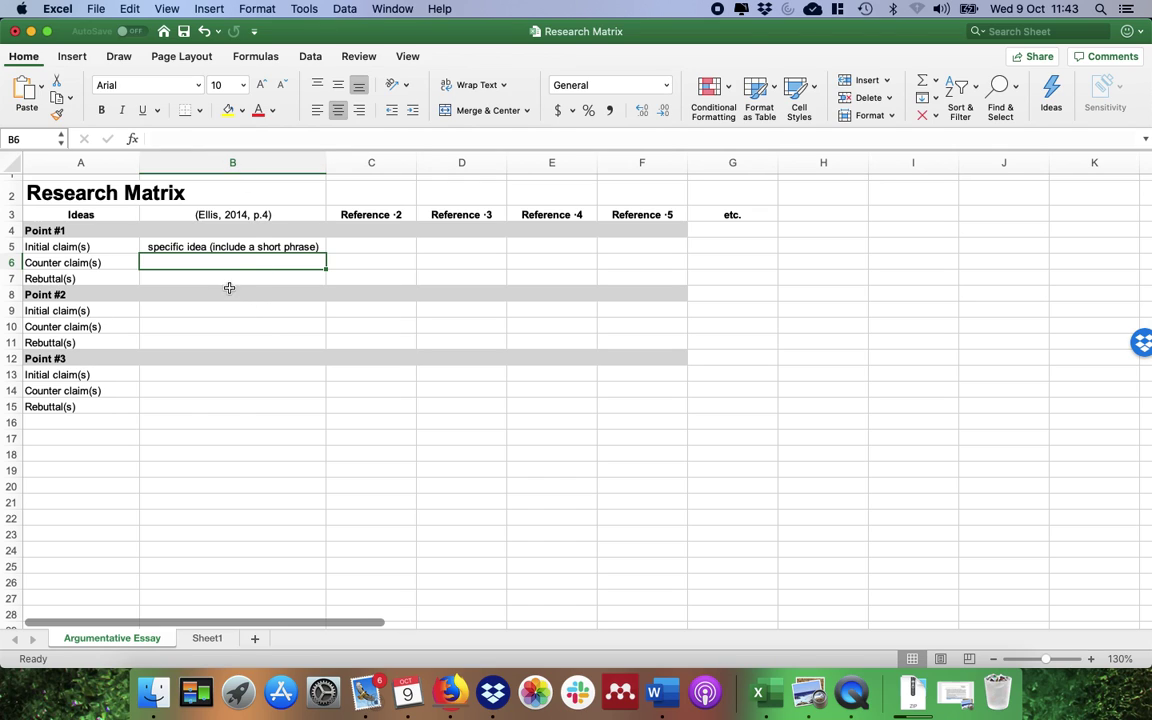
left_click(229, 248)
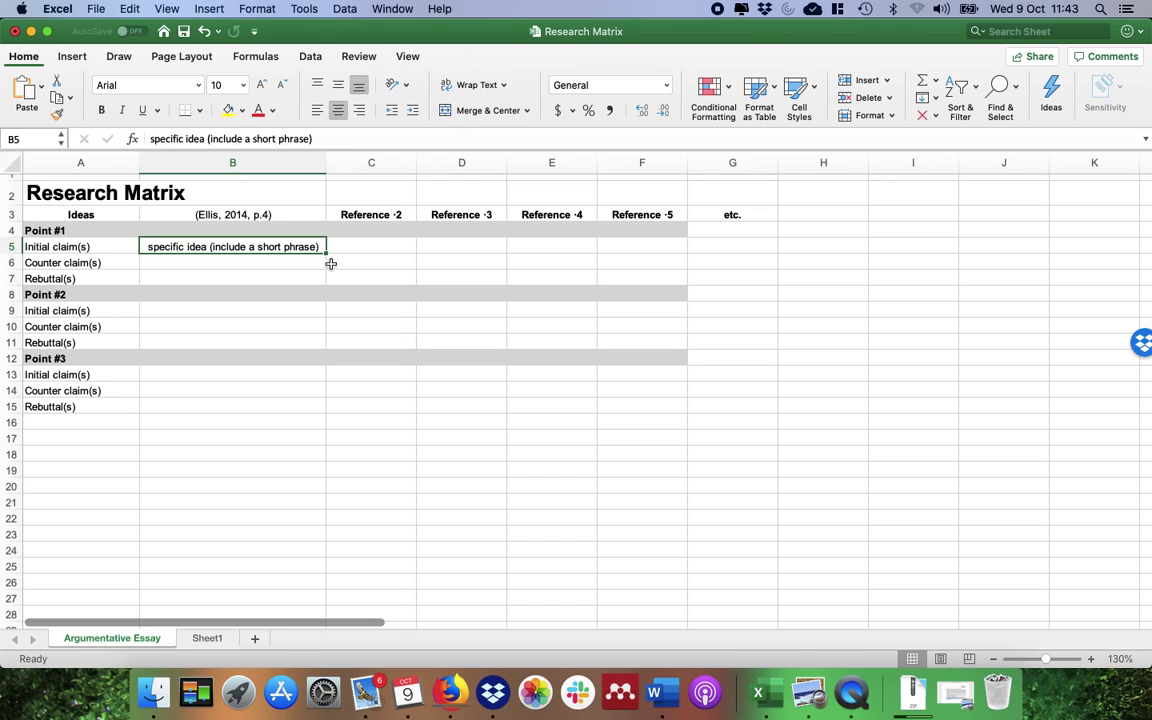
left_click(240, 262)
key("Right")
key("Right")
key("Down")
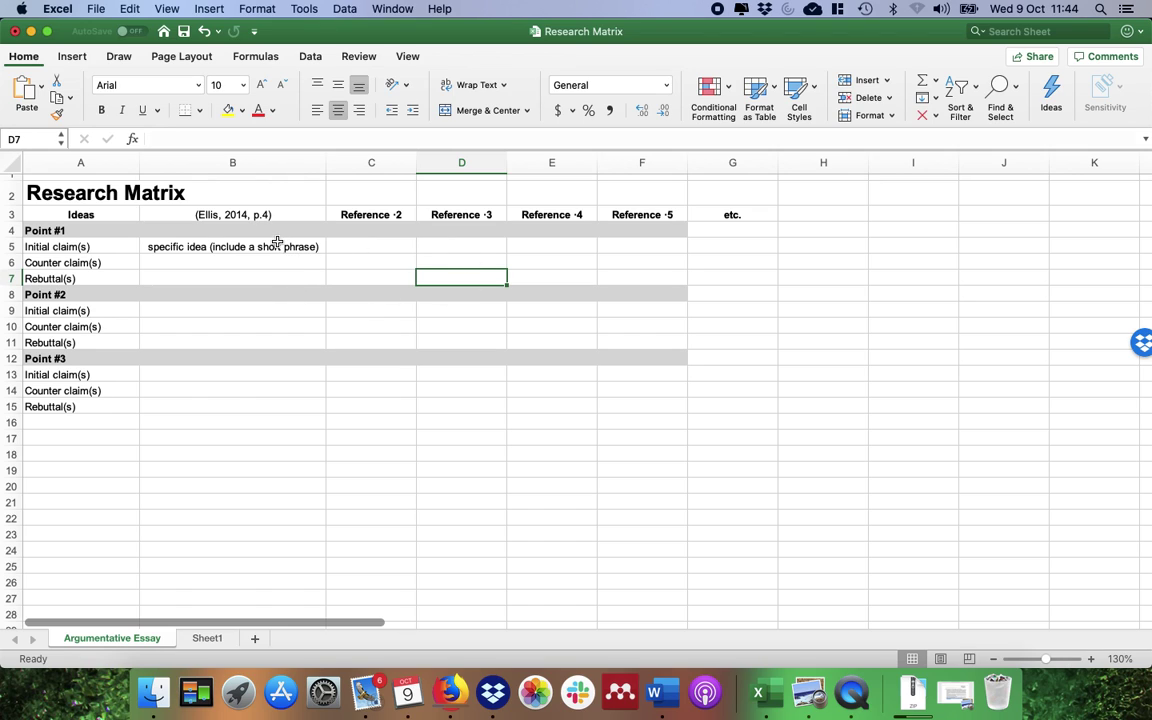
left_click(381, 218)
- Select the B3 citation header, then the Point #1 and Initial claim(s) labels
left_click(269, 215)
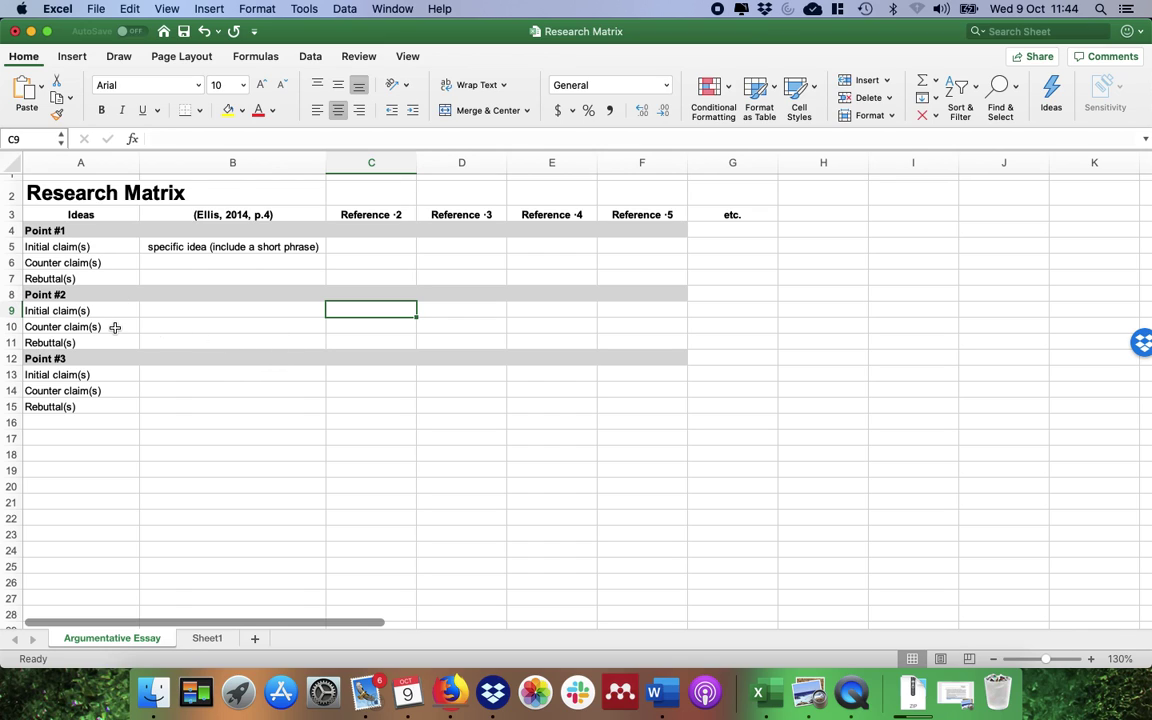
left_click(56, 230)
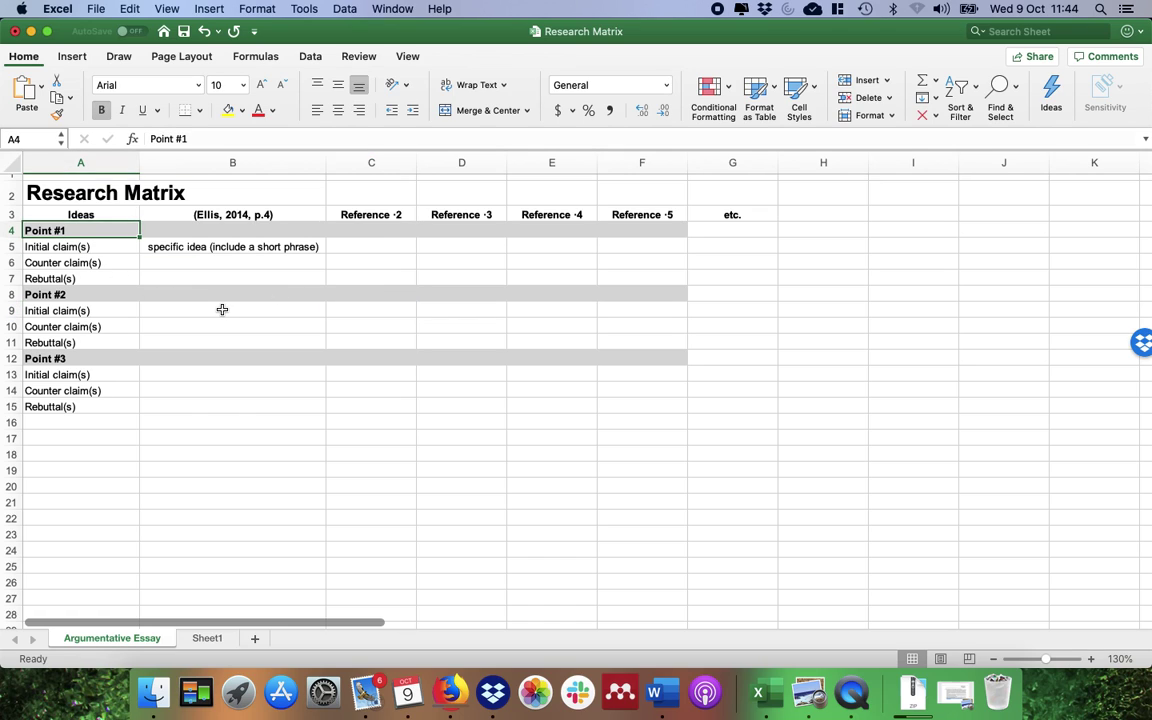
left_click(84, 246)
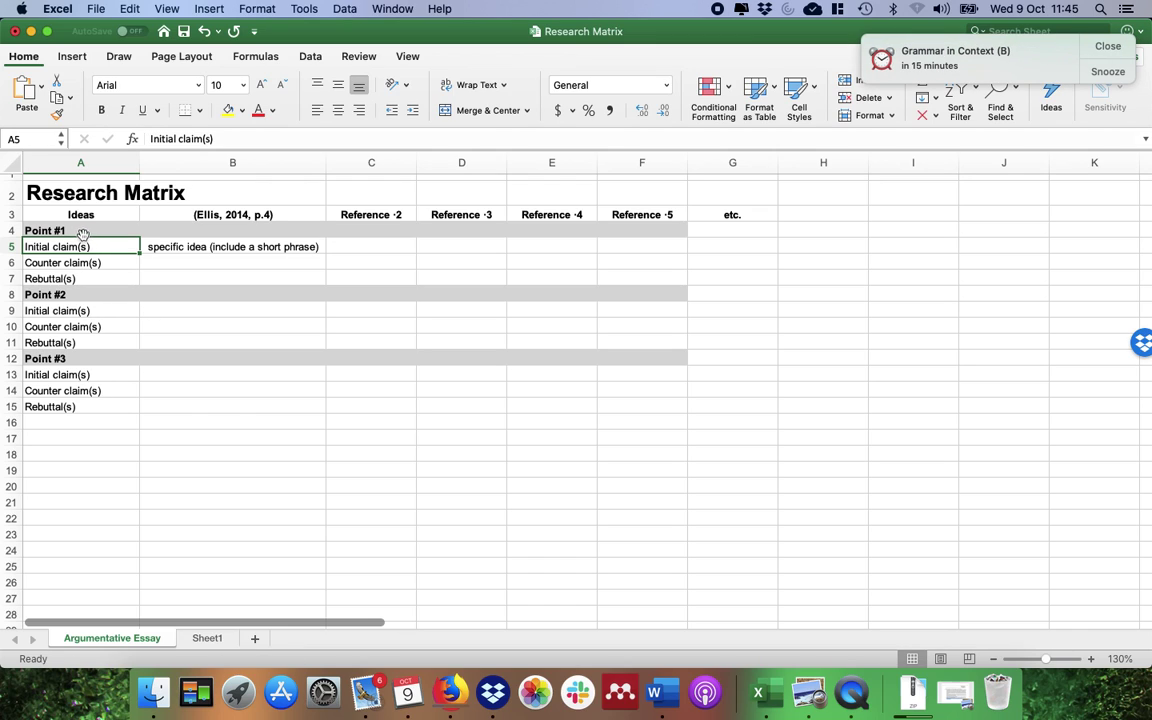
left_click(82, 230)
left_click(103, 295)
left_click(106, 358)
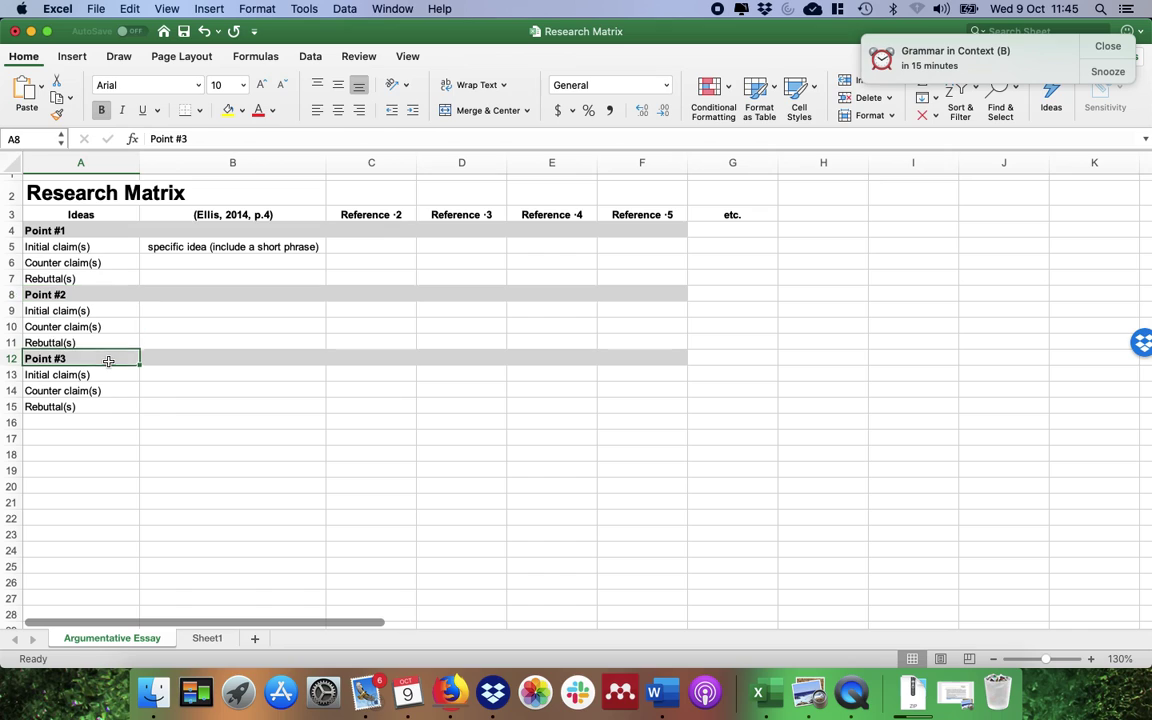
left_click(121, 420)
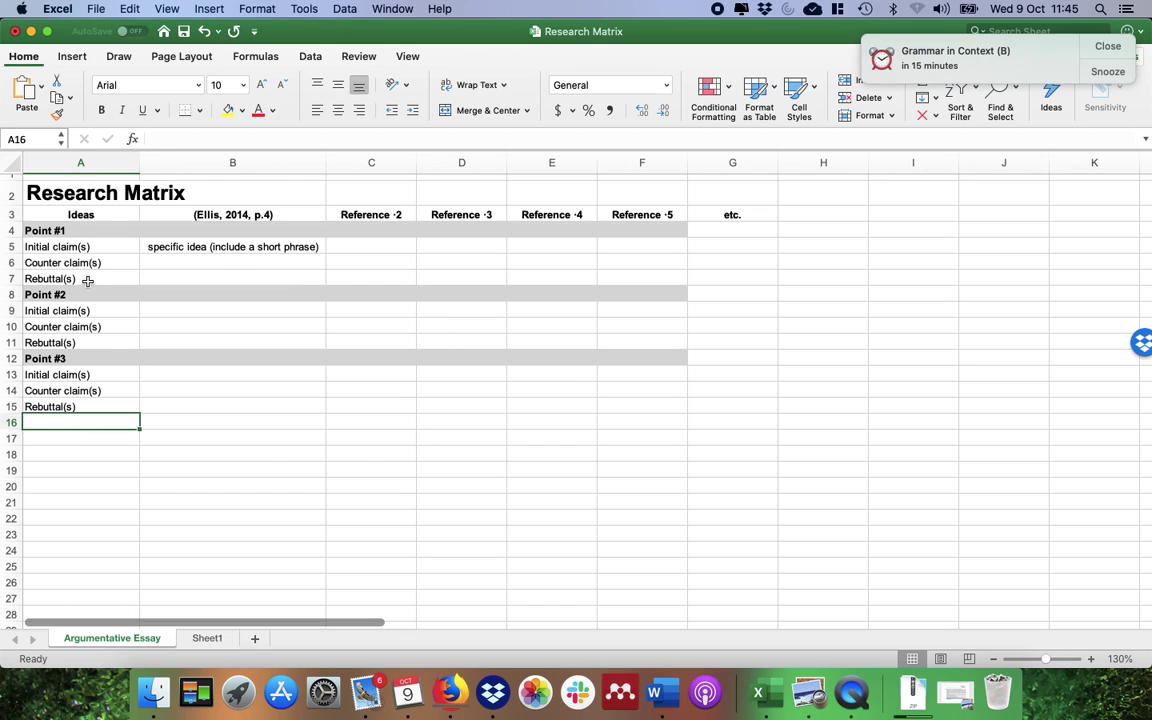
left_click(370, 246)
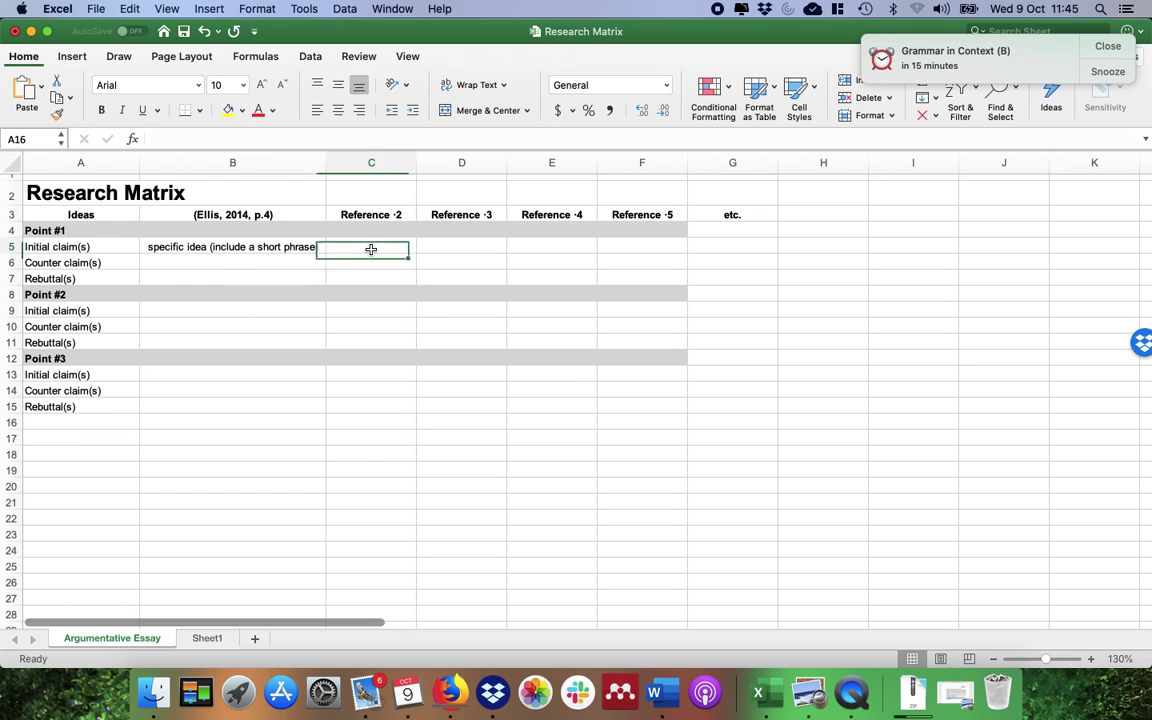
left_click(368, 264)
left_click(171, 248)
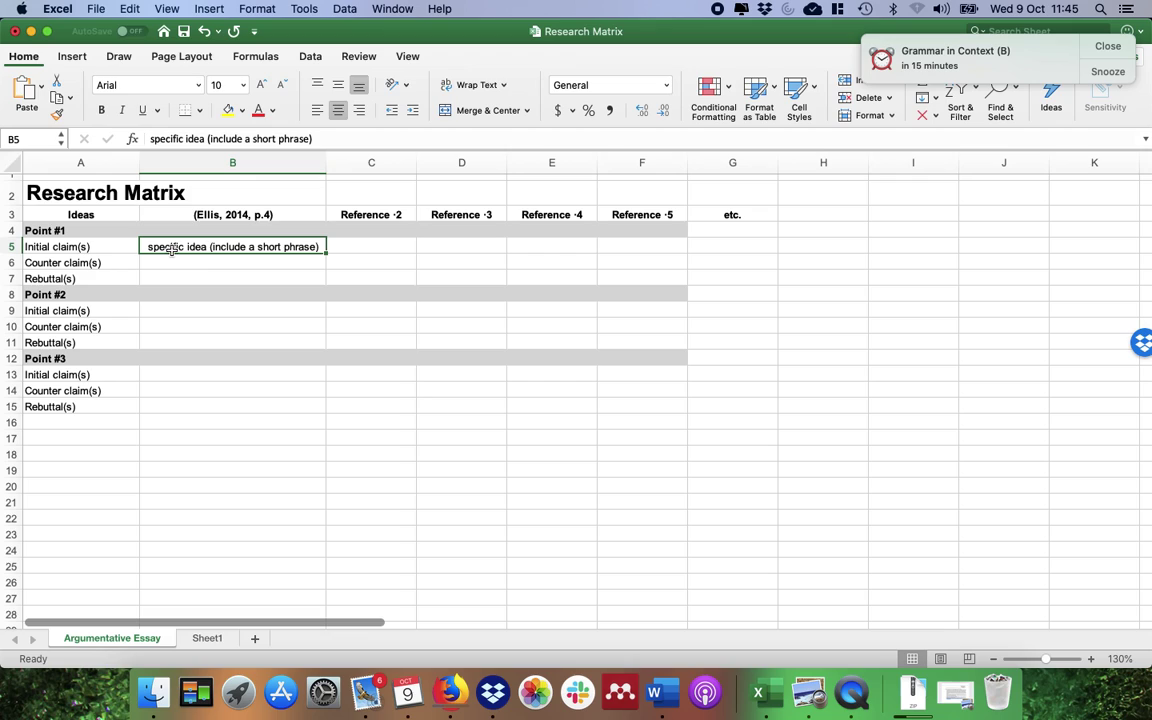
left_click(213, 277)
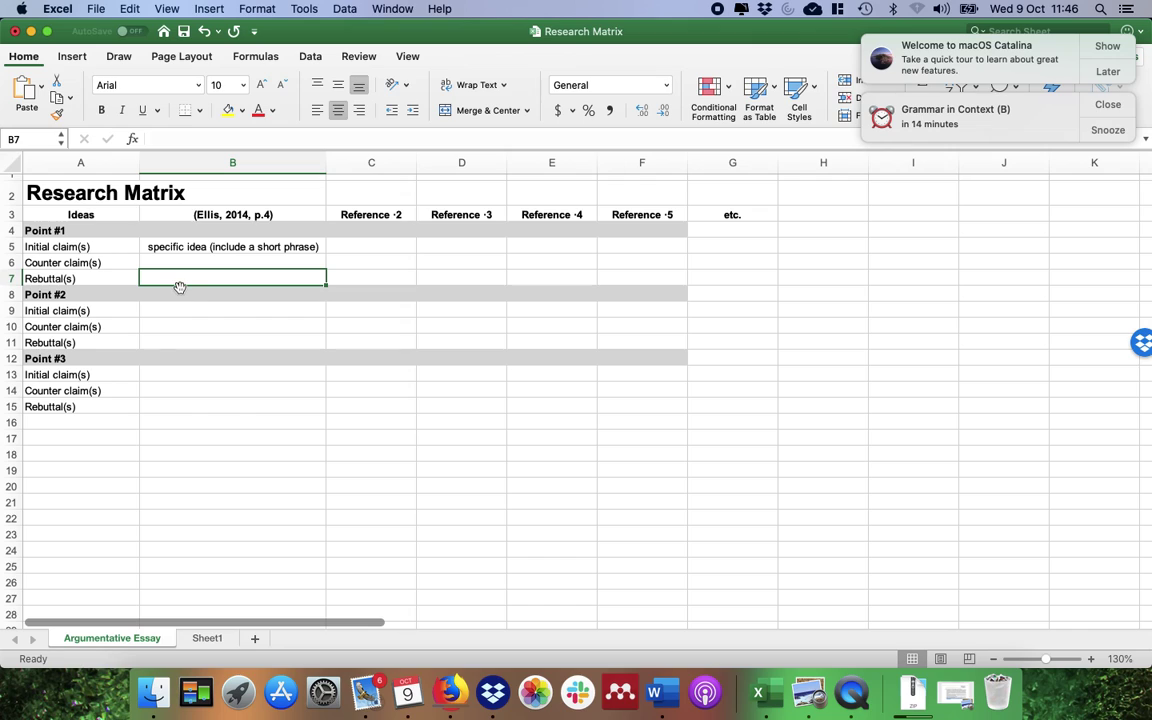
left_click_drag(52, 231, 72, 407)
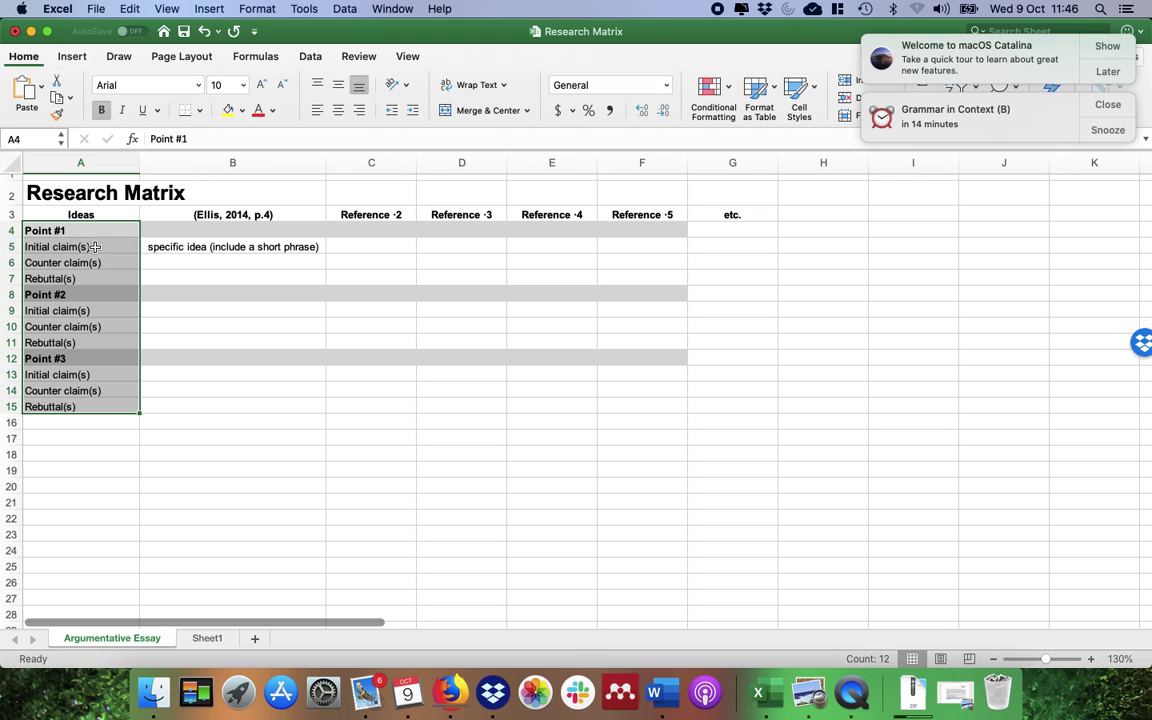
left_click(405, 292)
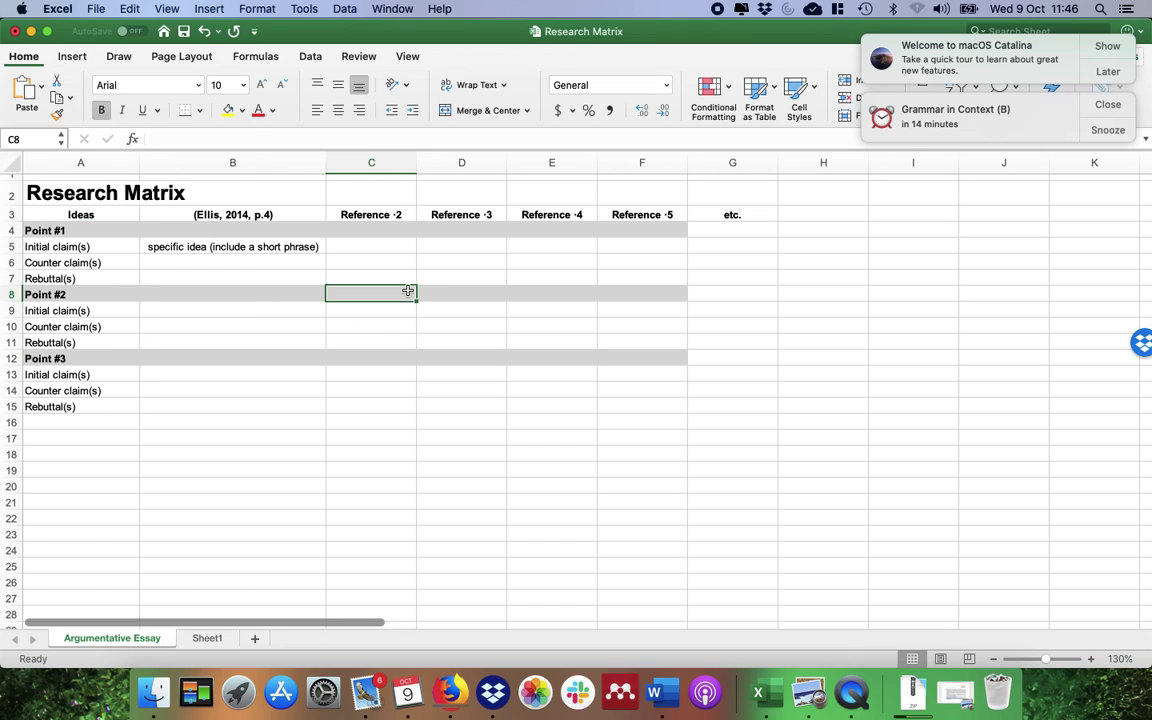
left_click(230, 314)
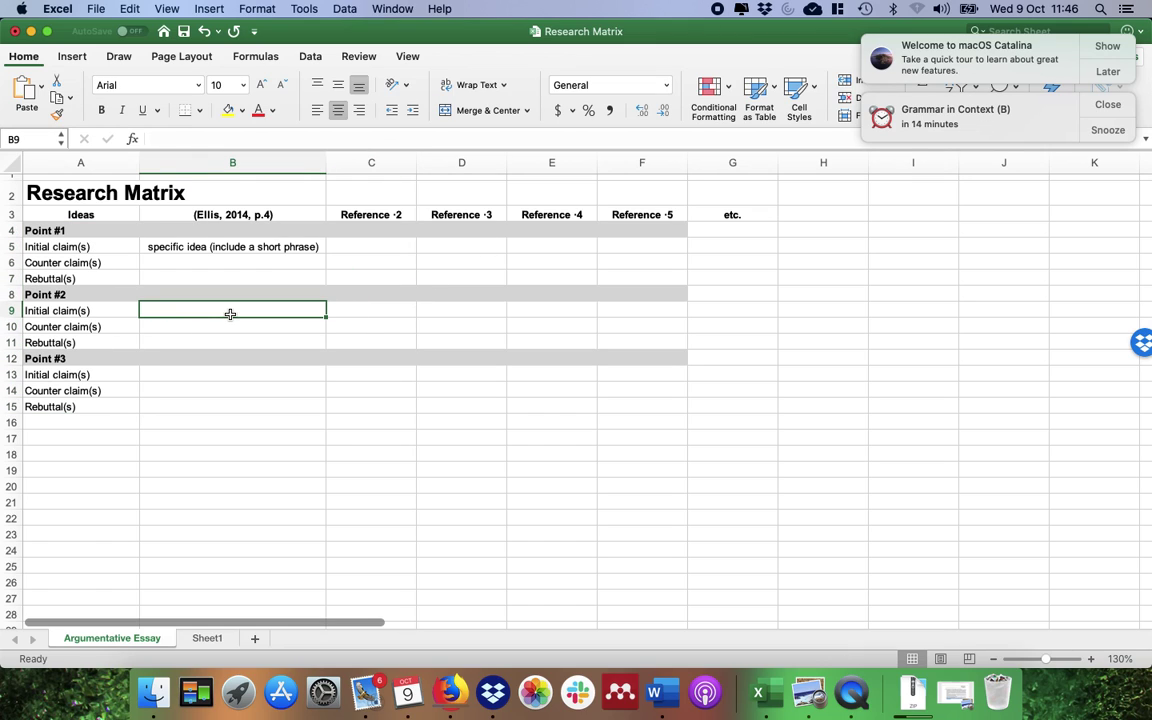
left_click(347, 420)
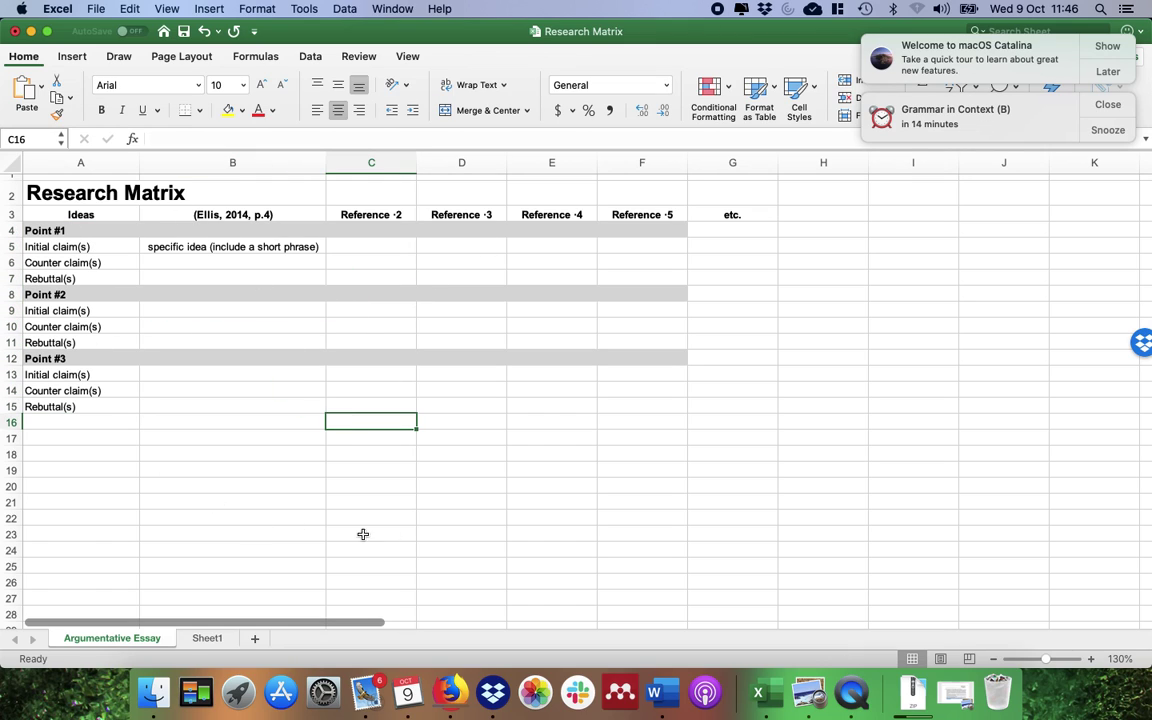
left_click(312, 420)
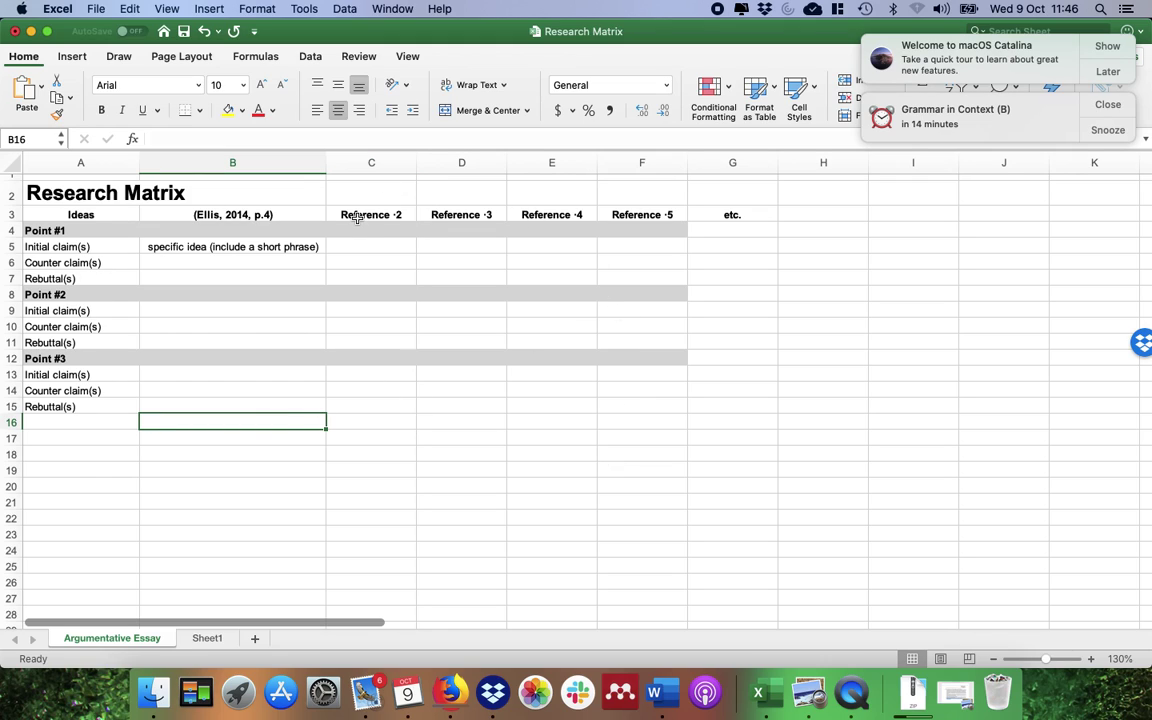